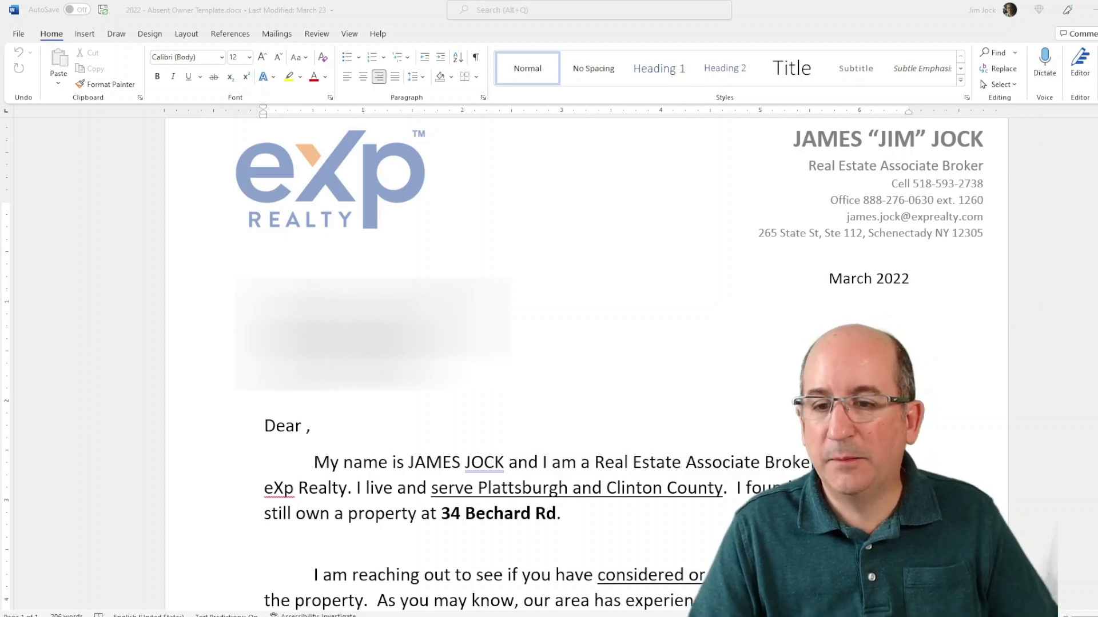
Review the absent-owner letter template and change its date to April 2022.
{"action": "scroll", "coordinate": [571, 365], "scroll_direction": "down", "scroll_amount": 4}
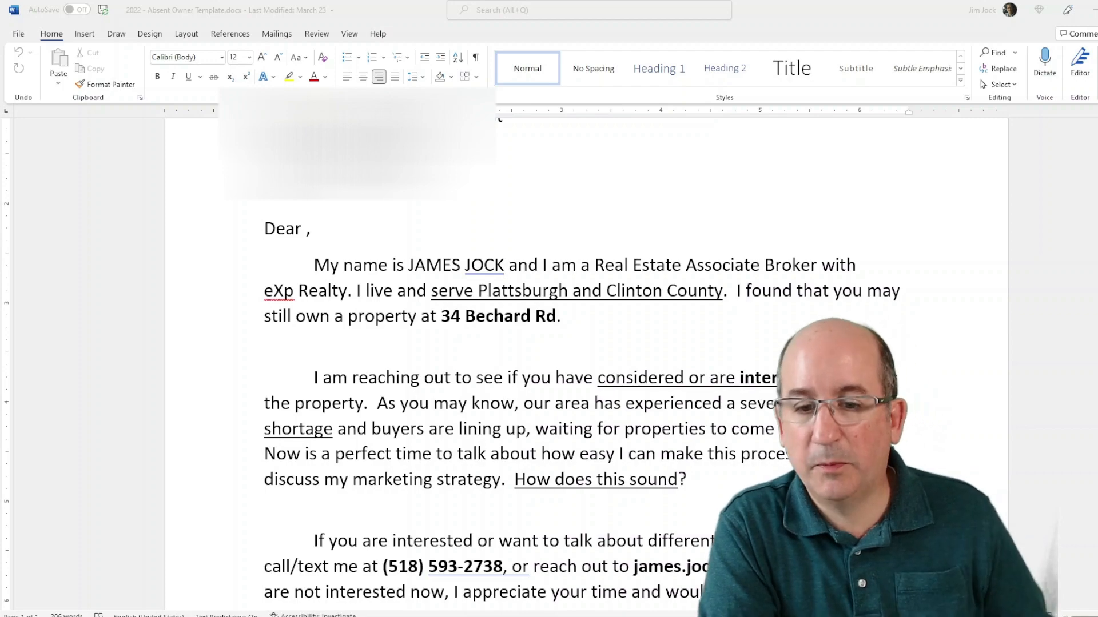
{"action": "scroll", "coordinate": [571, 365], "scroll_direction": "down", "scroll_amount": 5}
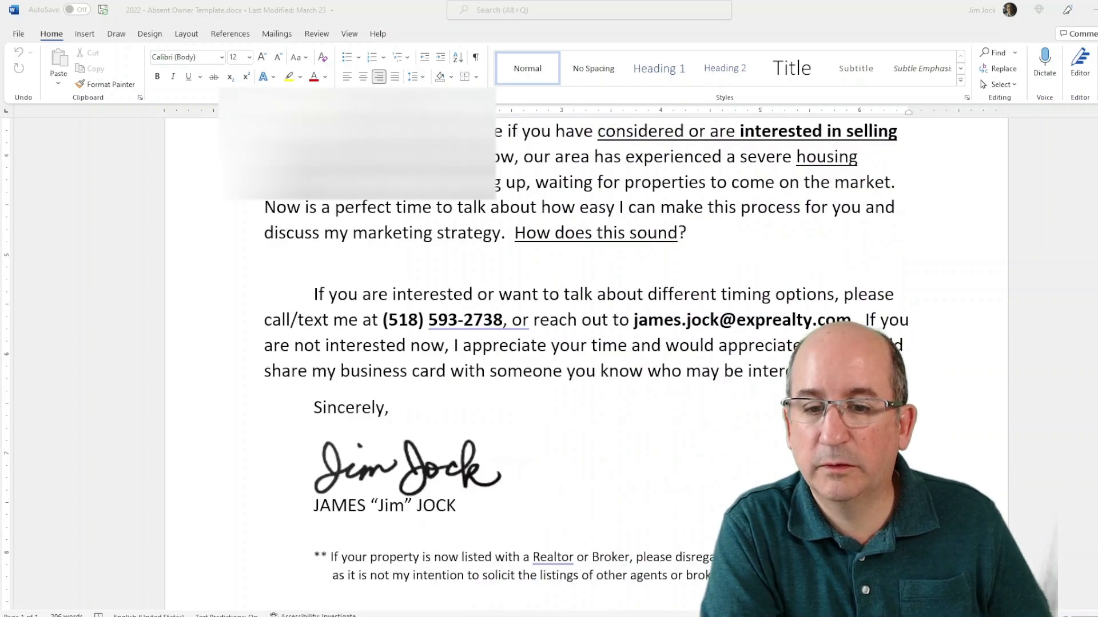
{"action": "scroll", "coordinate": [572, 366], "scroll_direction": "down", "scroll_amount": 4}
{"action": "scroll", "coordinate": [571, 366], "scroll_direction": "up", "scroll_amount": 15}
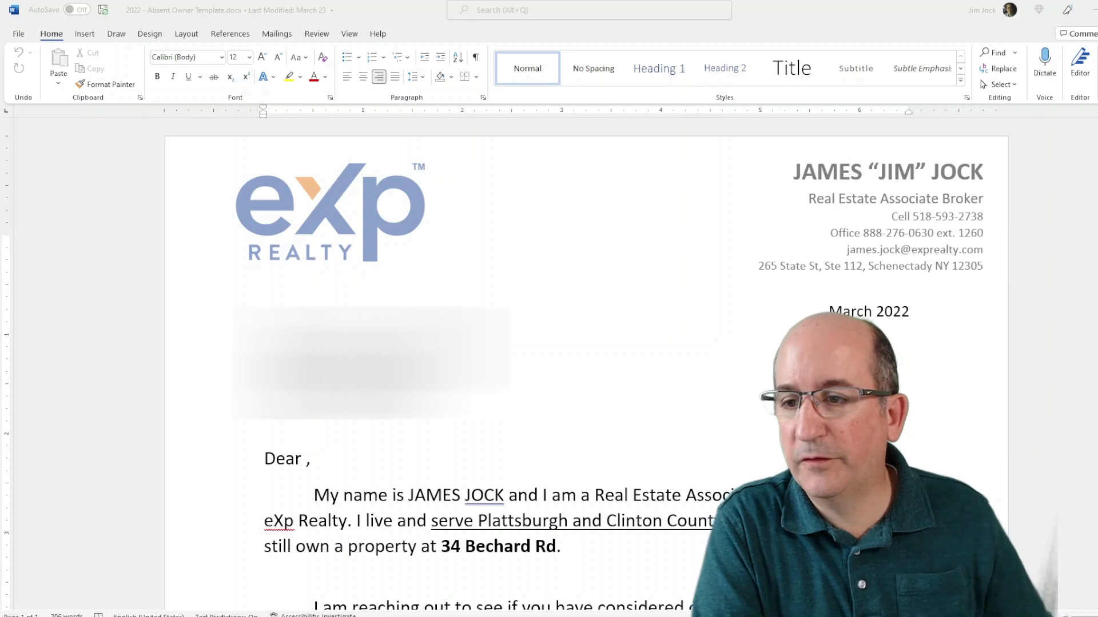
{"action": "left_click", "coordinate": [723, 245]}
{"action": "triple_click", "coordinate": [833, 311]}
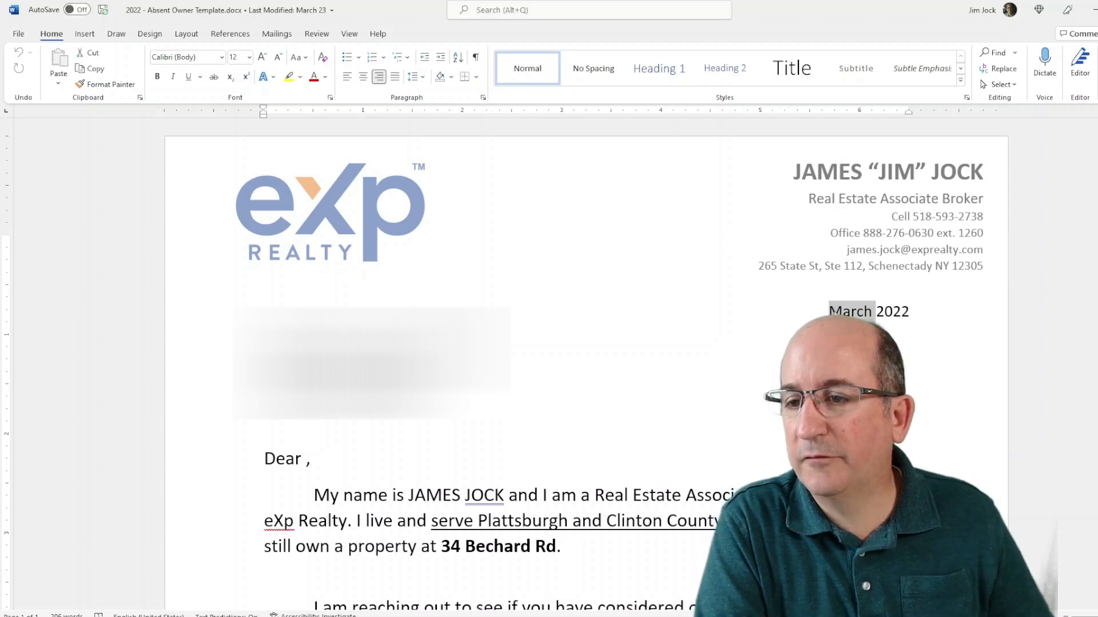
{"action": "left_click", "coordinate": [830, 310]}
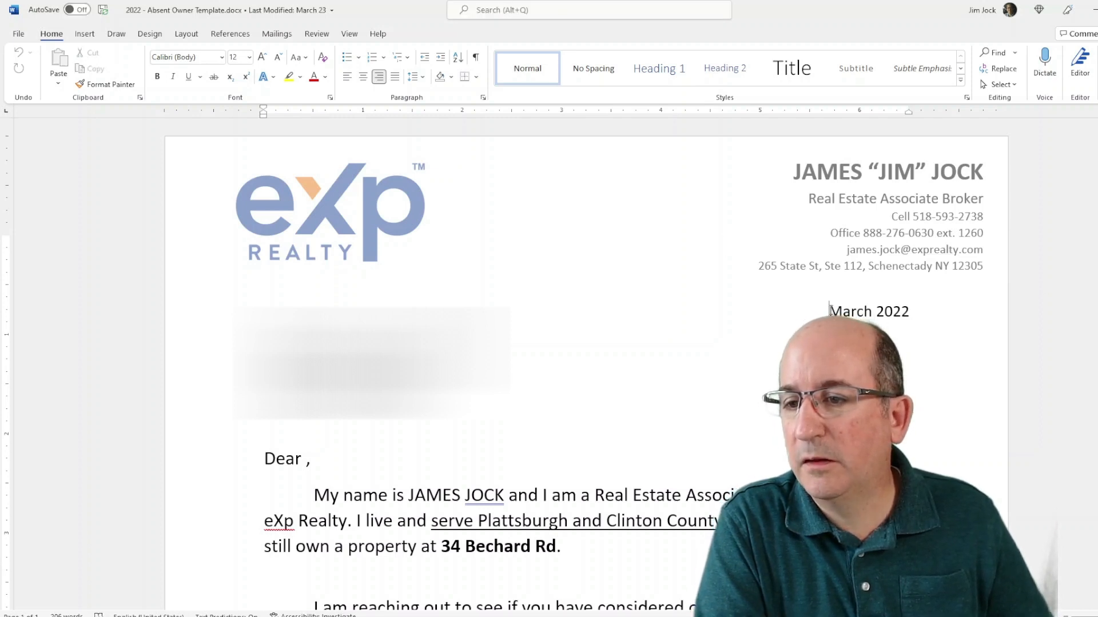
{"action": "triple_click", "coordinate": [900, 309]}
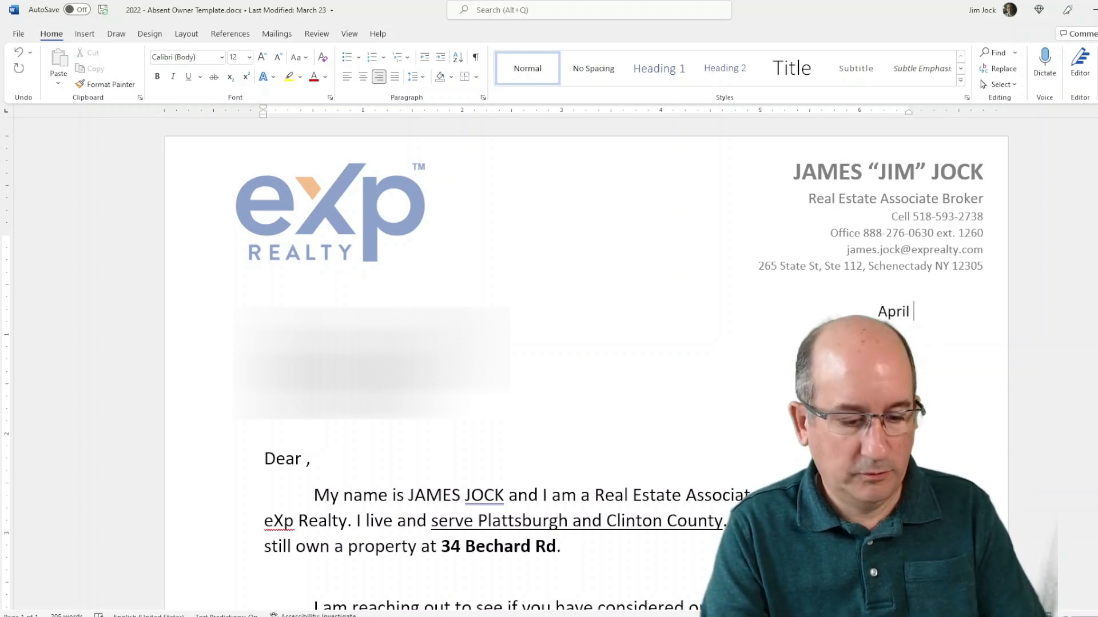
{"action": "left_click", "coordinate": [918, 364]}
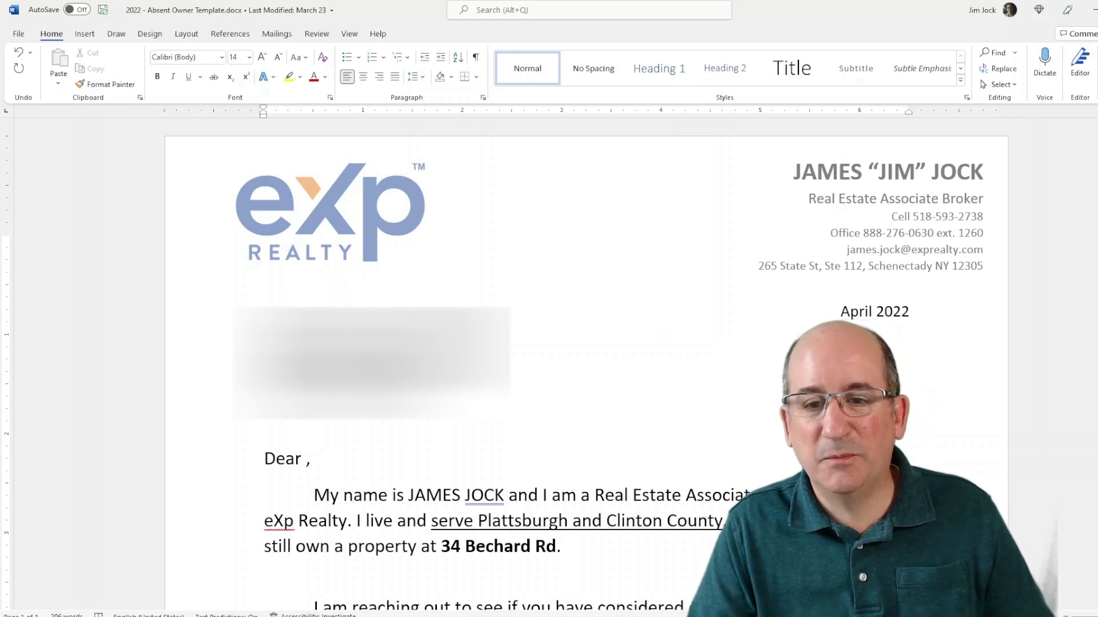
Delete the recipient's name and address block above the greeting and leave an empty line in its place.
{"action": "left_click_drag", "start_coordinate": [435, 389], "coordinate": [266, 345]}
{"action": "key", "text": "Delete"}
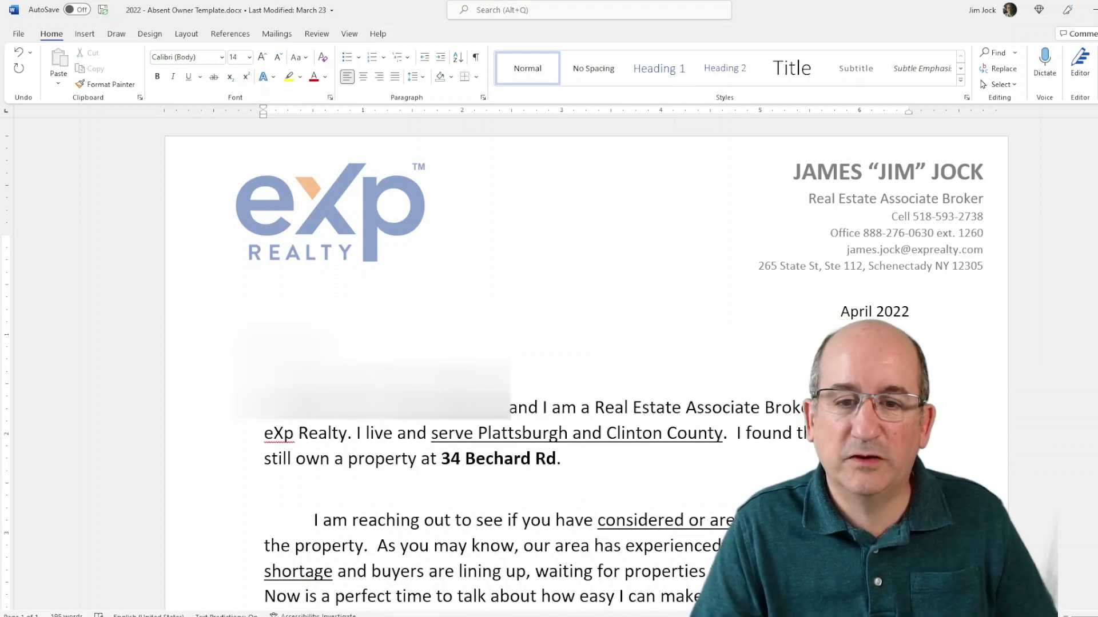
{"action": "key", "text": "Return"}
{"action": "left_click", "coordinate": [840, 312]}
{"action": "key", "text": "Down"}
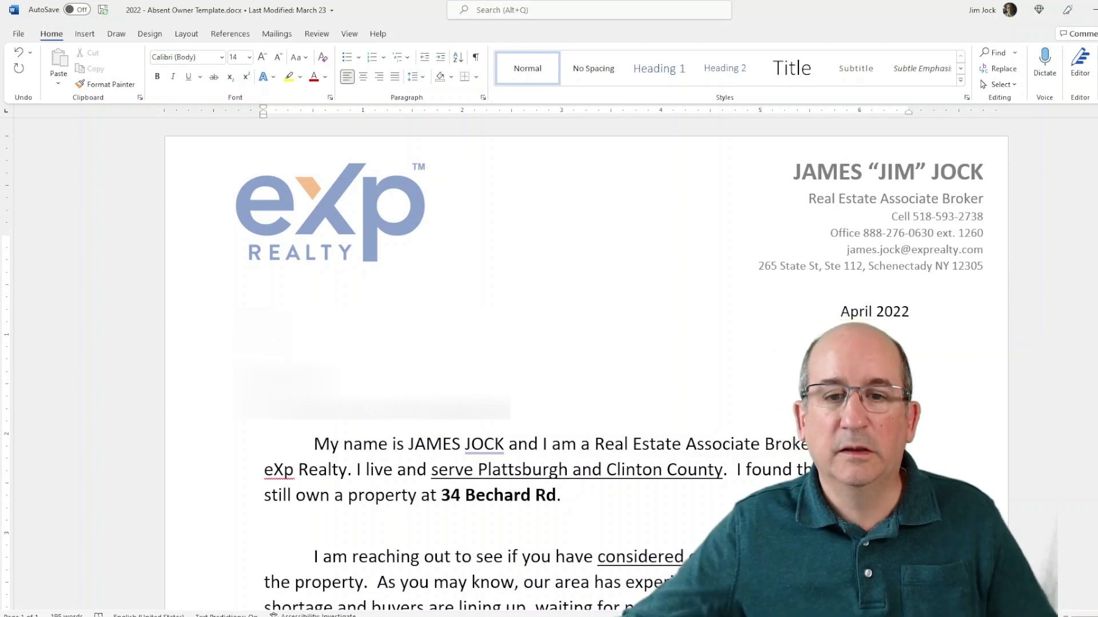
Turn off the merge results preview and check the greeting and Property_Address merge fields in the letter.
{"action": "left_click", "coordinate": [280, 36]}
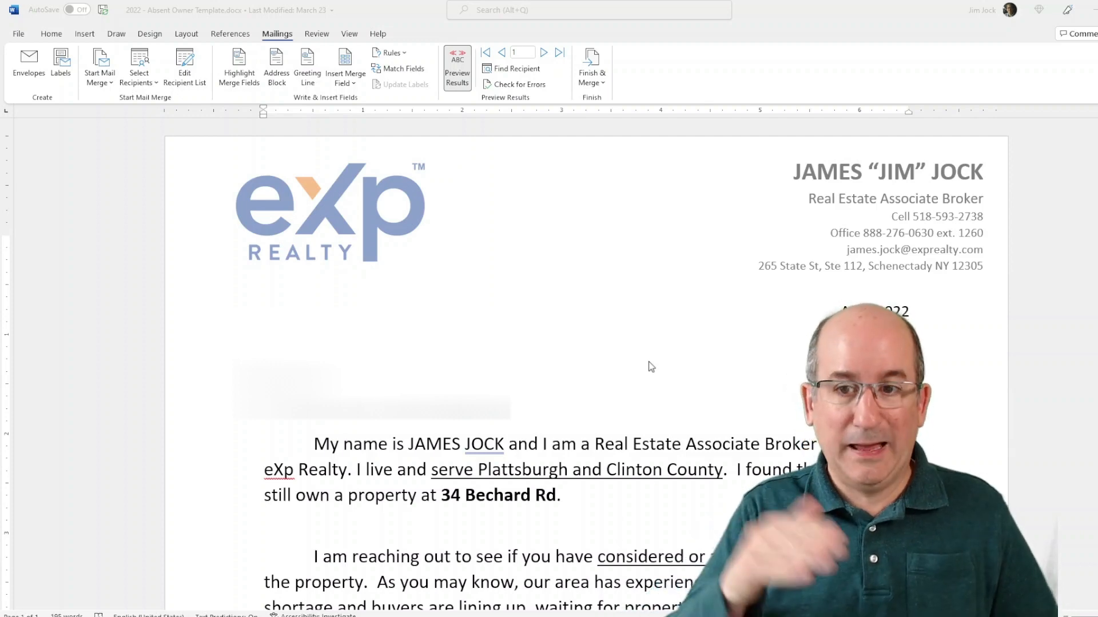
{"action": "left_click", "coordinate": [649, 362]}
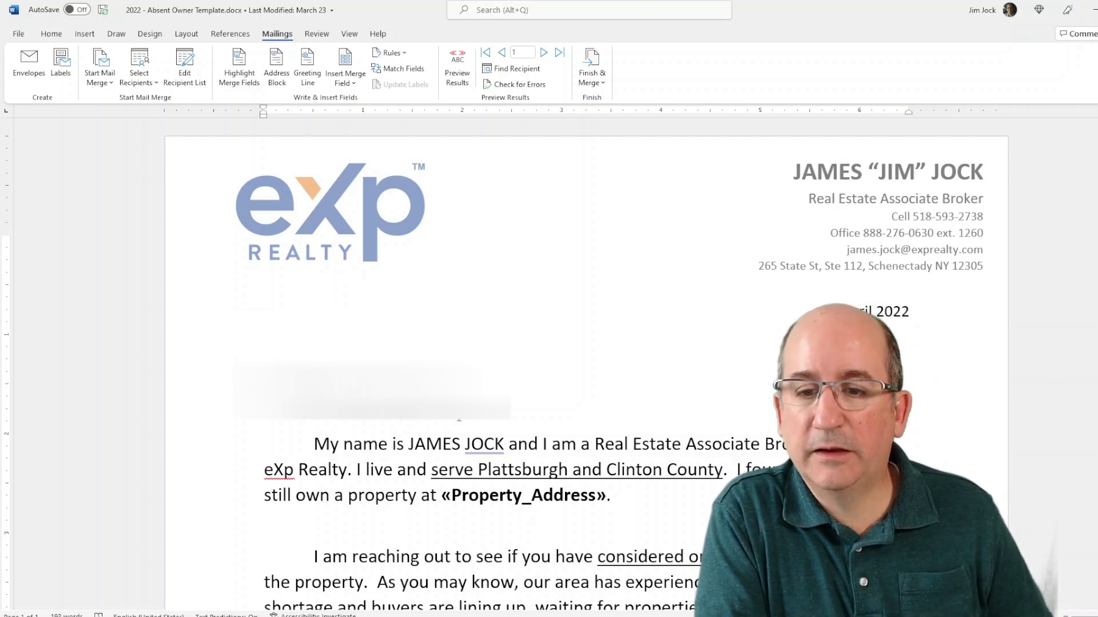
{"action": "left_click_drag", "start_coordinate": [330, 403], "coordinate": [428, 403]}
{"action": "left_click_drag", "start_coordinate": [452, 495], "coordinate": [595, 500]}
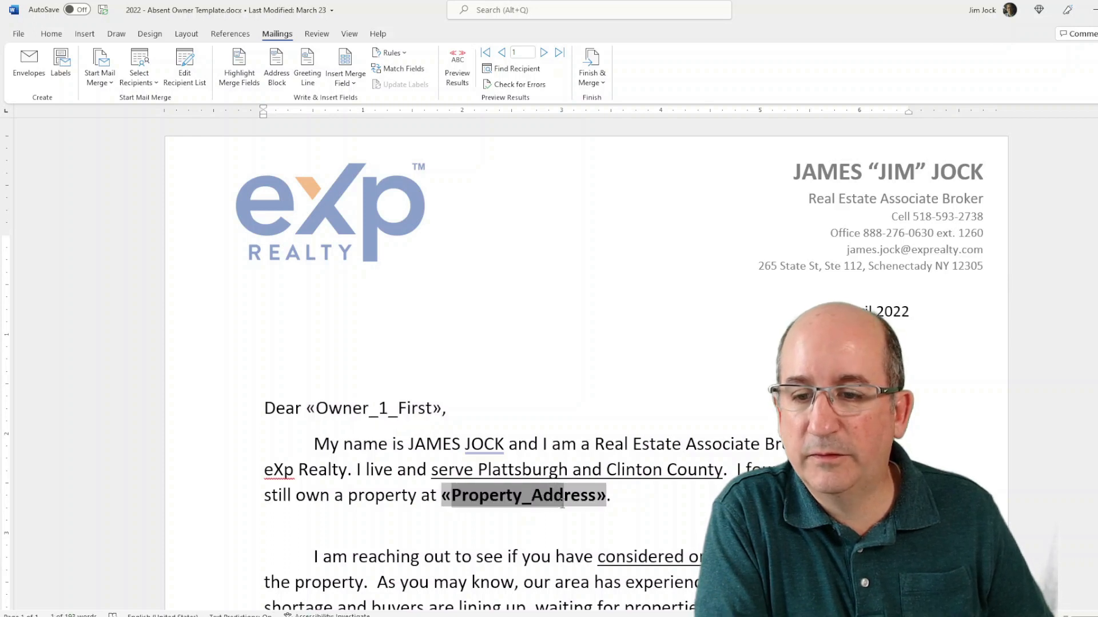
{"action": "left_click", "coordinate": [594, 500]}
Check the mail merge recipient list and highlight the merge fields in the letter.
{"action": "left_click", "coordinate": [269, 311]}
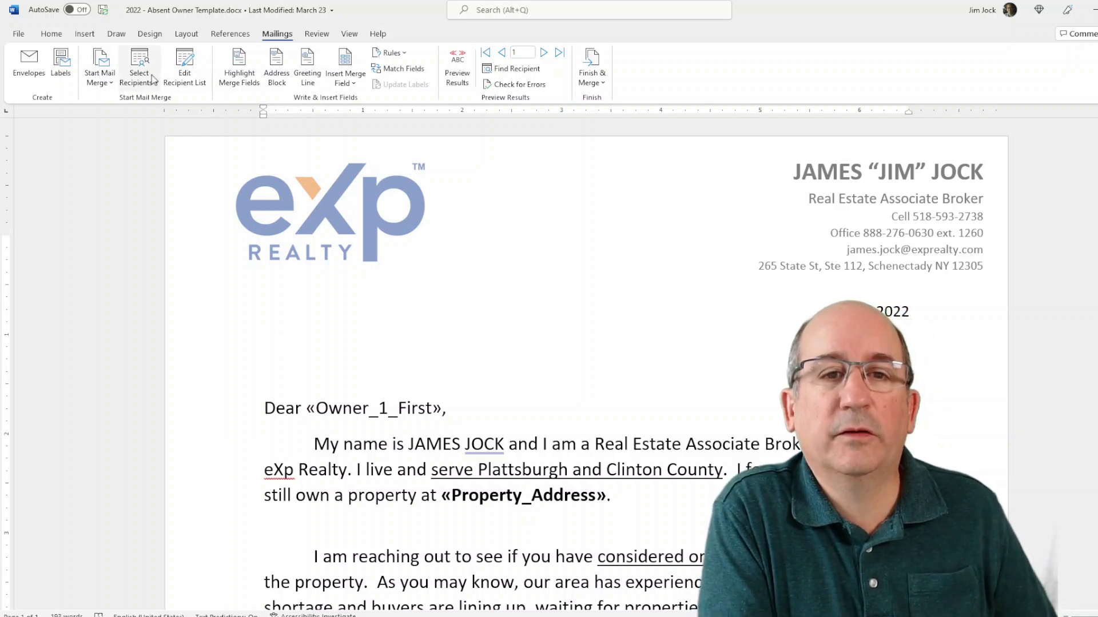
{"action": "left_click", "coordinate": [195, 84]}
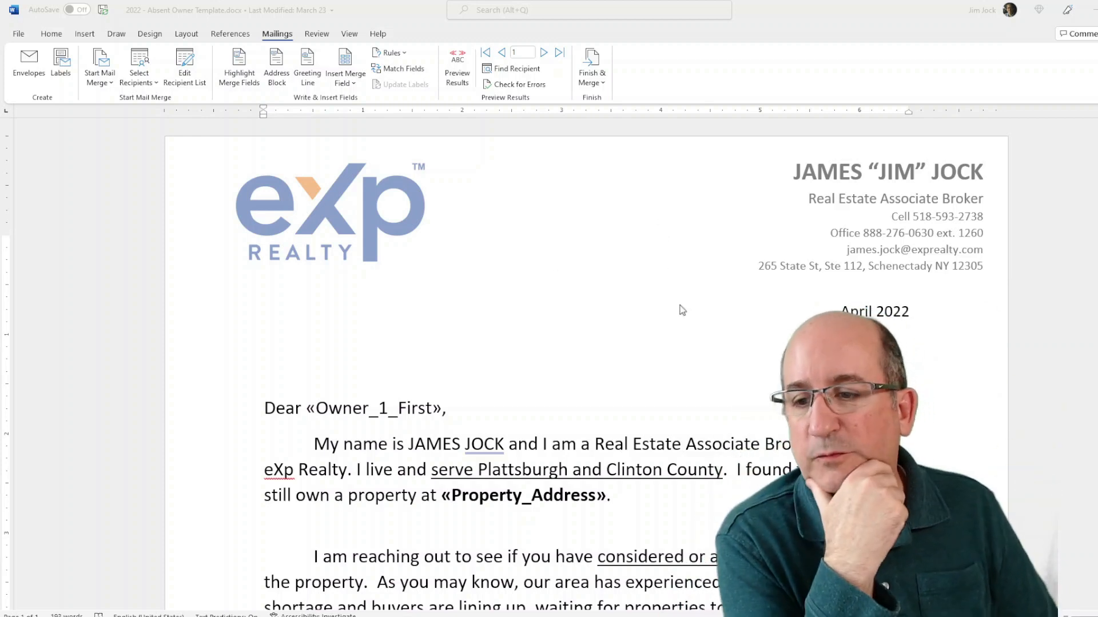
{"action": "left_click", "coordinate": [632, 345]}
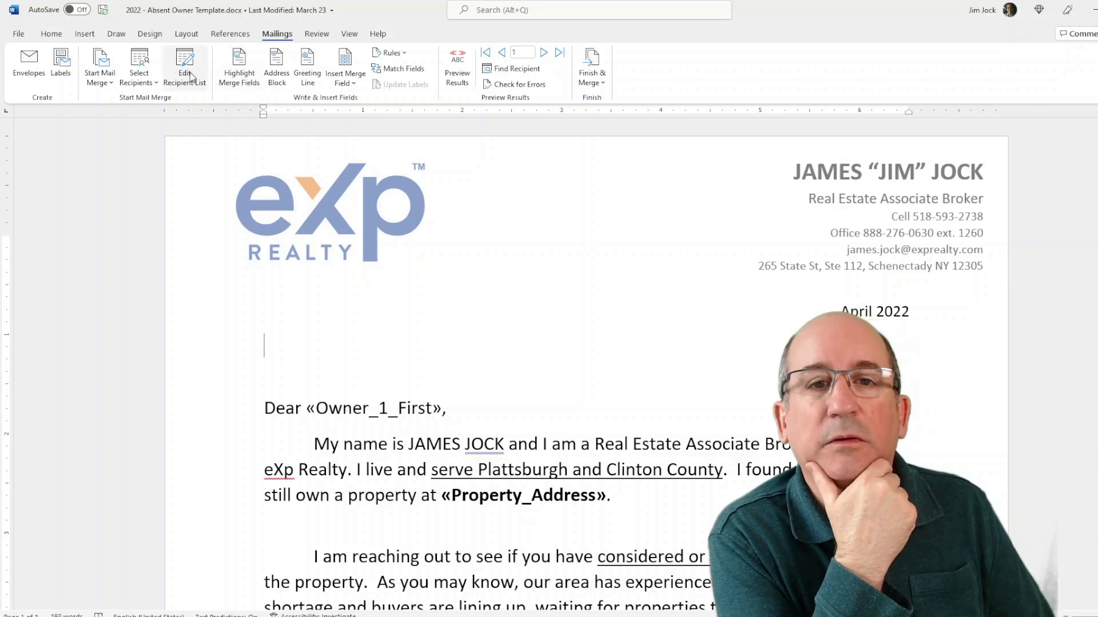
{"action": "left_click", "coordinate": [245, 83]}
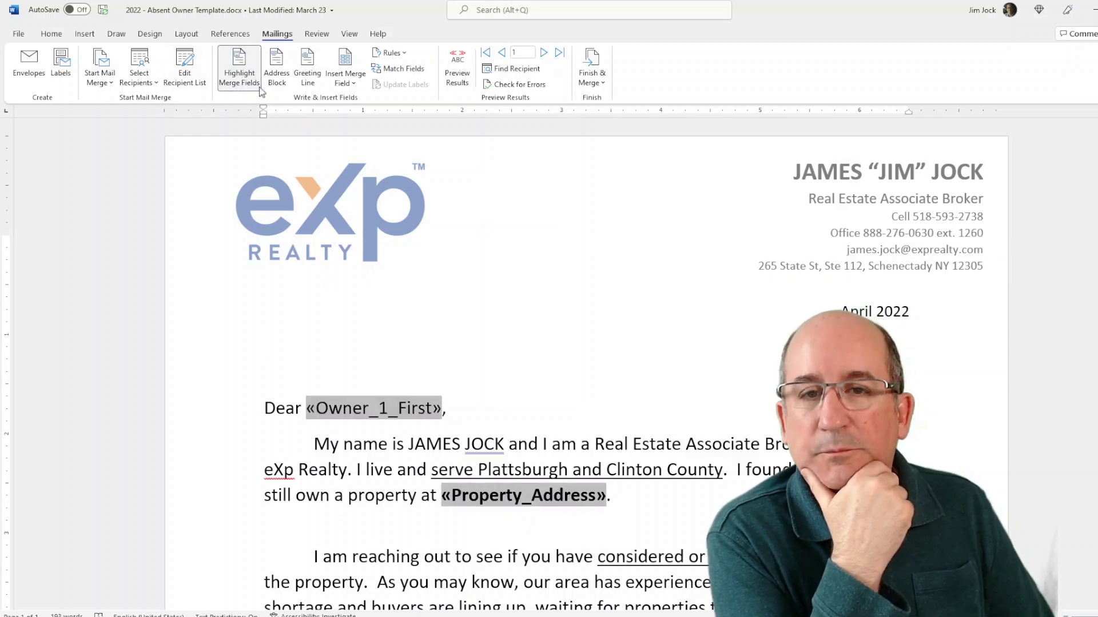
Insert the Owner_1_Full merge field on the empty line above the greeting.
{"action": "left_click", "coordinate": [279, 74]}
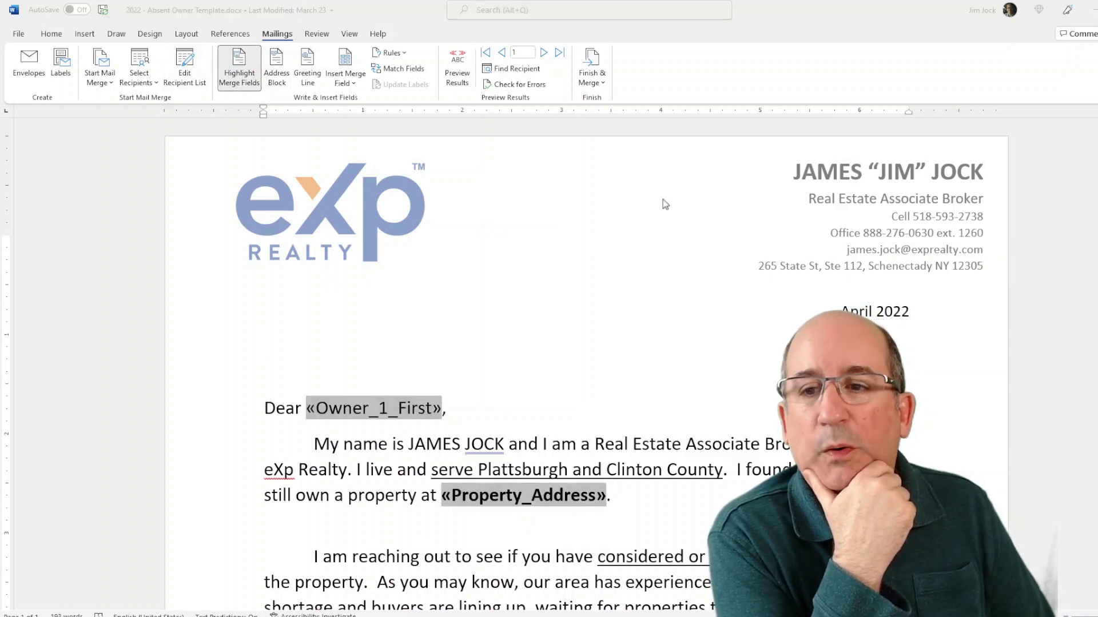
{"action": "left_click", "coordinate": [784, 197]}
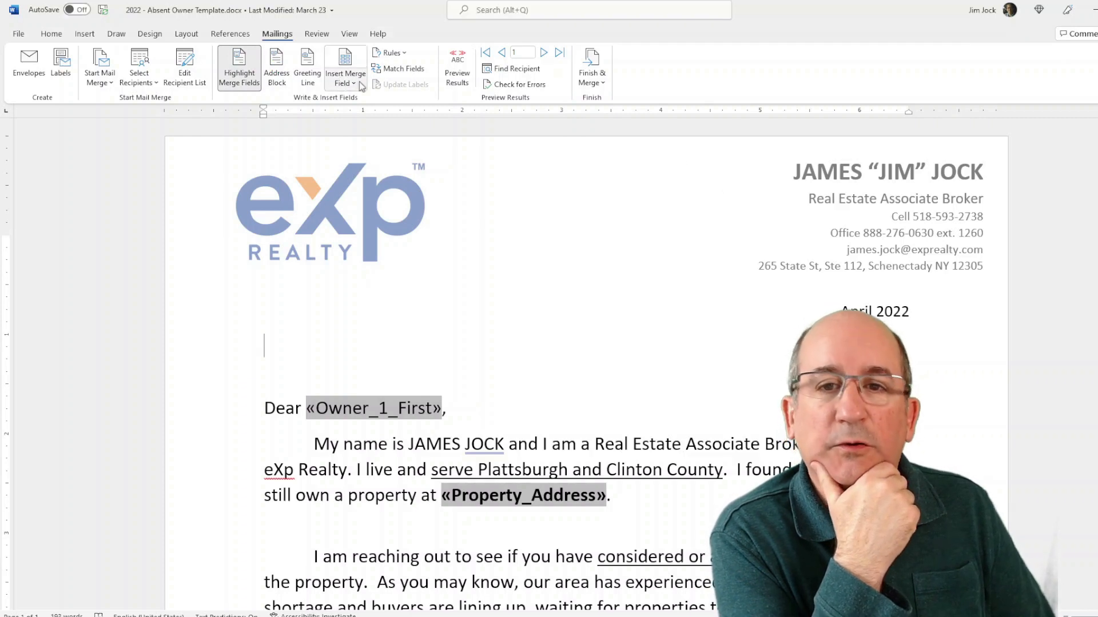
{"action": "left_click", "coordinate": [341, 86]}
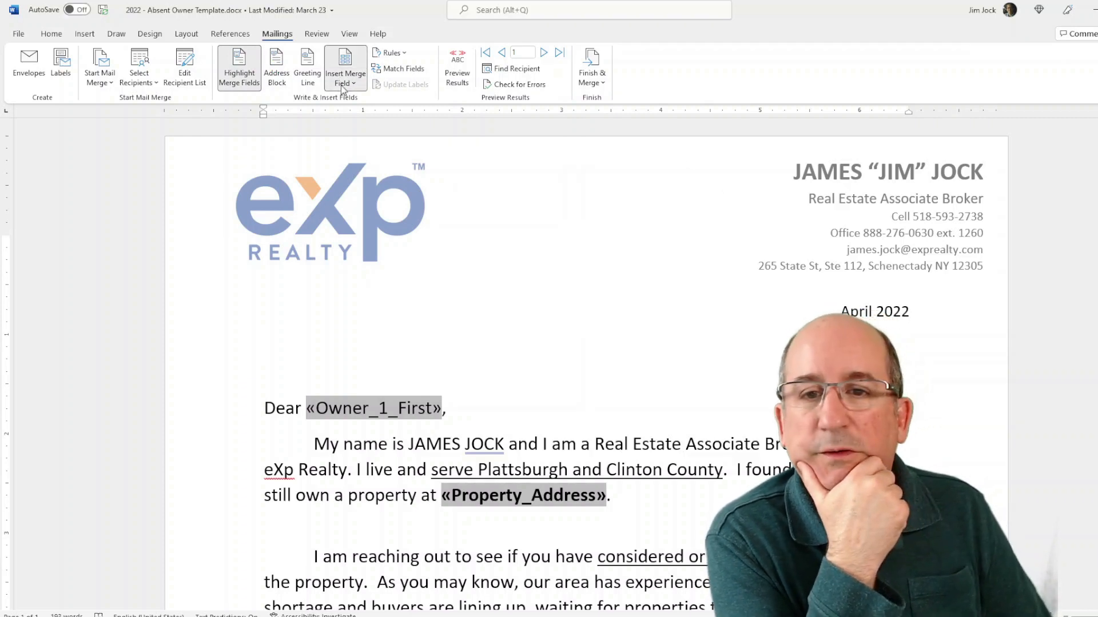
{"action": "left_click", "coordinate": [369, 101]}
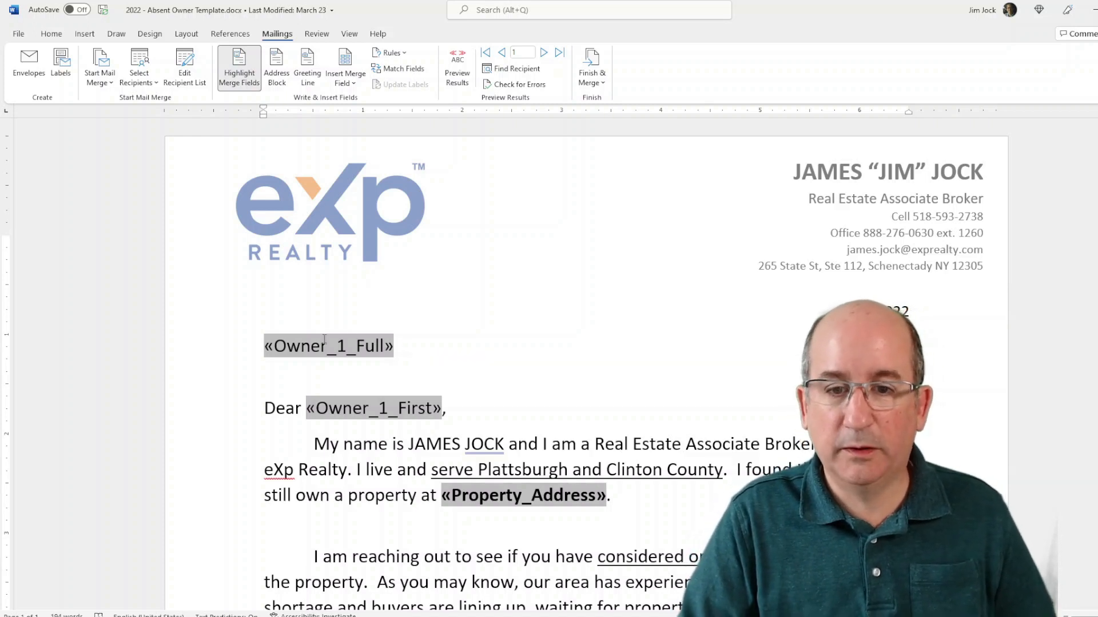
Add the Tax_Address merge field on a new line, with Tax_City and Tax_State separated by a space on the line below.
{"action": "key", "text": "Return"}
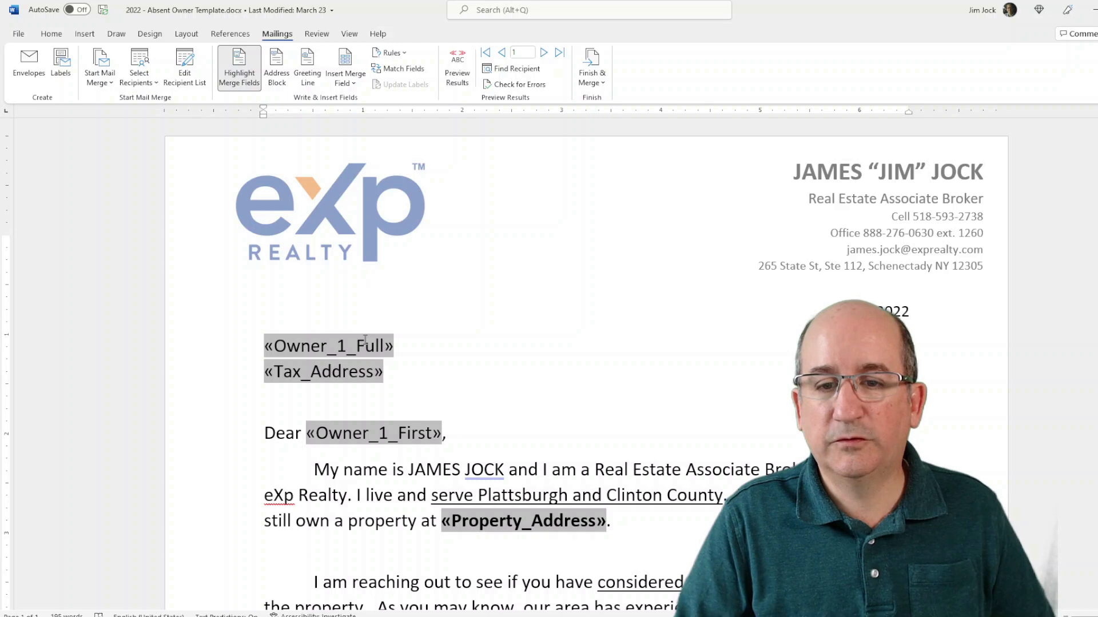
{"action": "key", "text": "Return"}
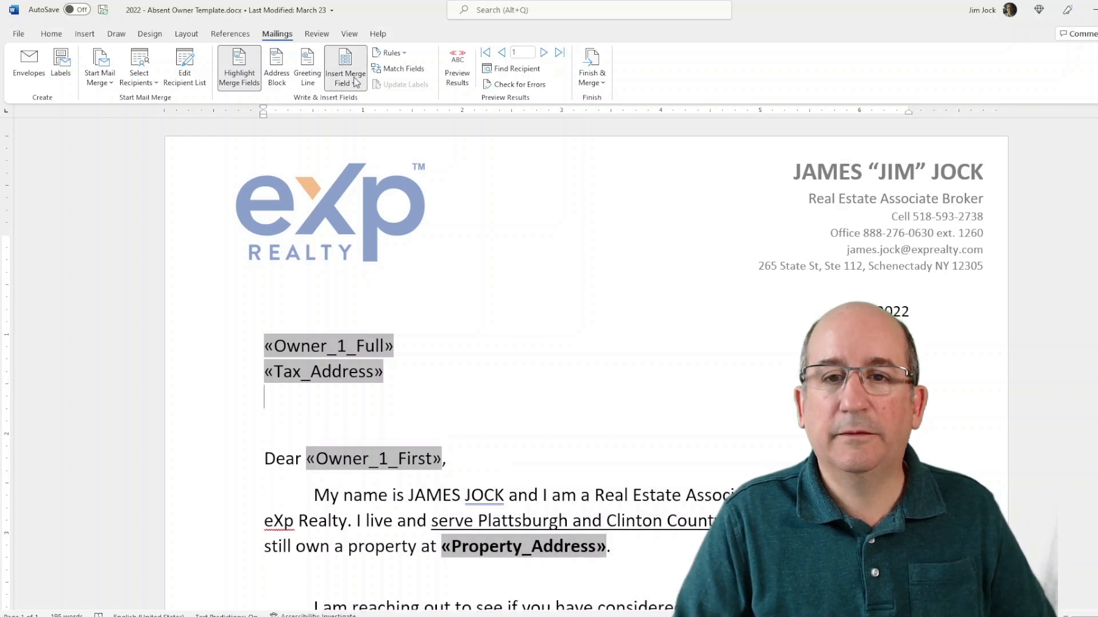
{"action": "left_click", "coordinate": [375, 355]}
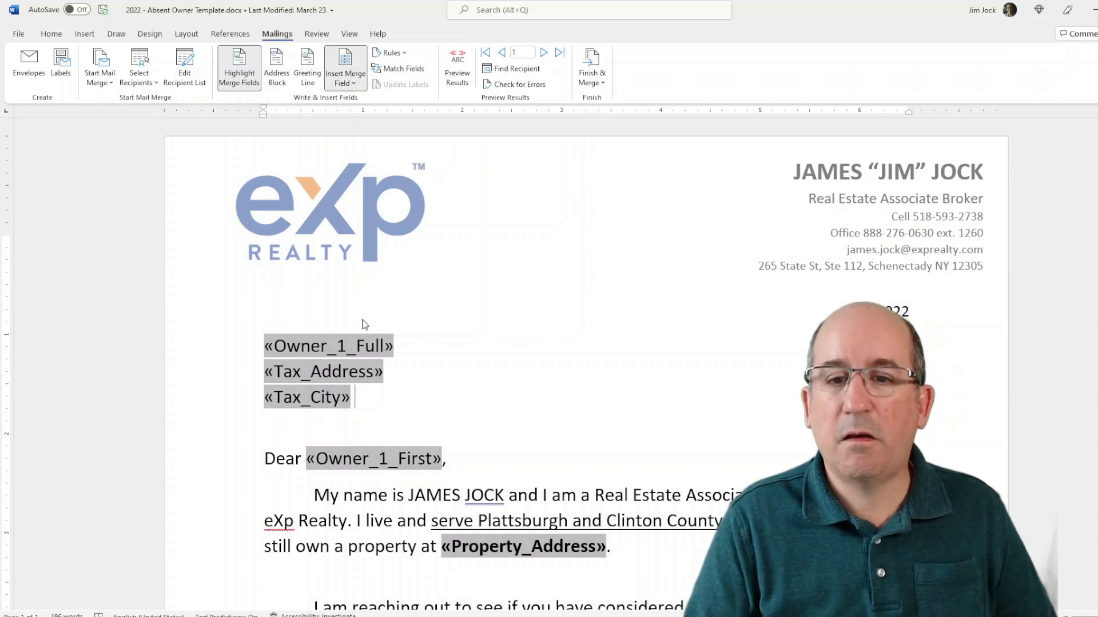
{"action": "left_click", "coordinate": [367, 379]}
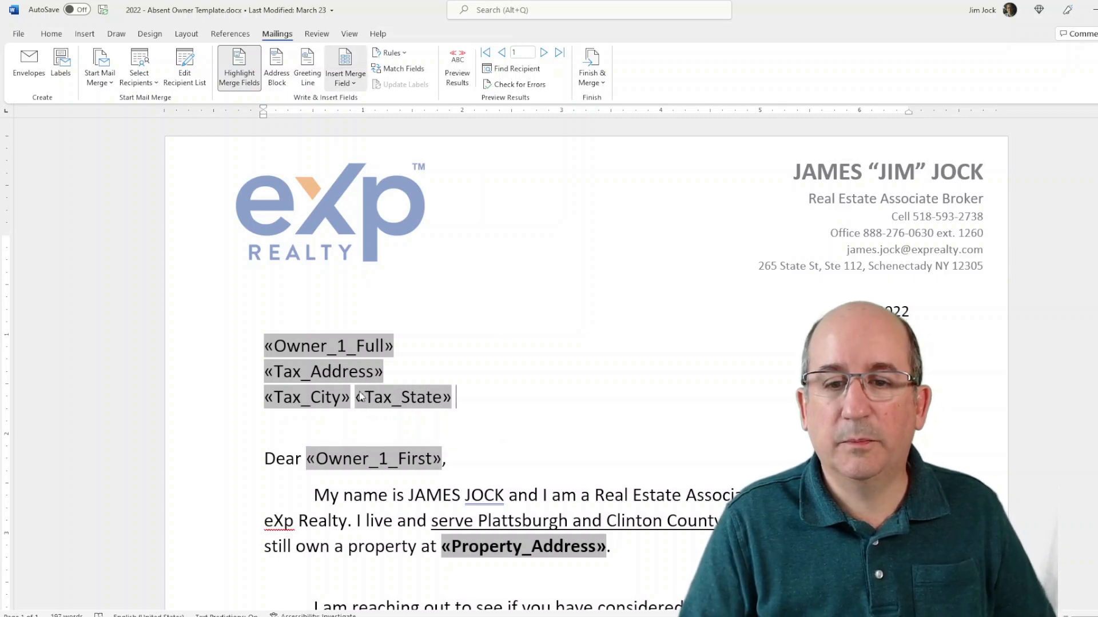
{"action": "left_click", "coordinate": [359, 392]}
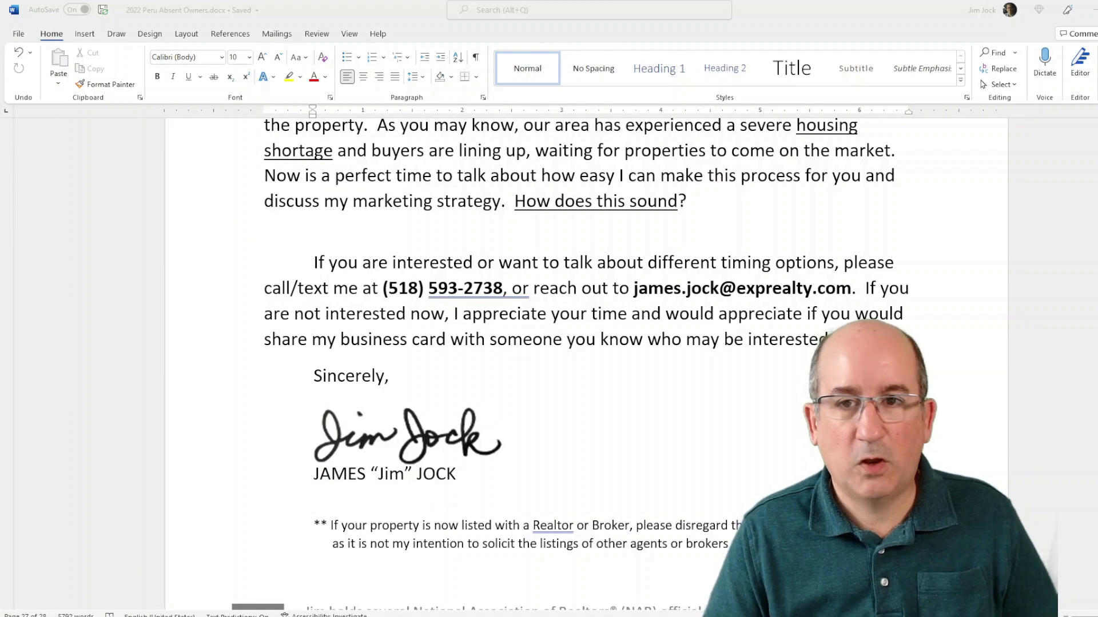
Examine the merged letters in the 2022 Peru Absent Owners document, checking recipient names, mailing addresses, greetings and property addresses.
{"action": "scroll", "coordinate": [586, 363], "scroll_direction": "up", "scroll_amount": 15}
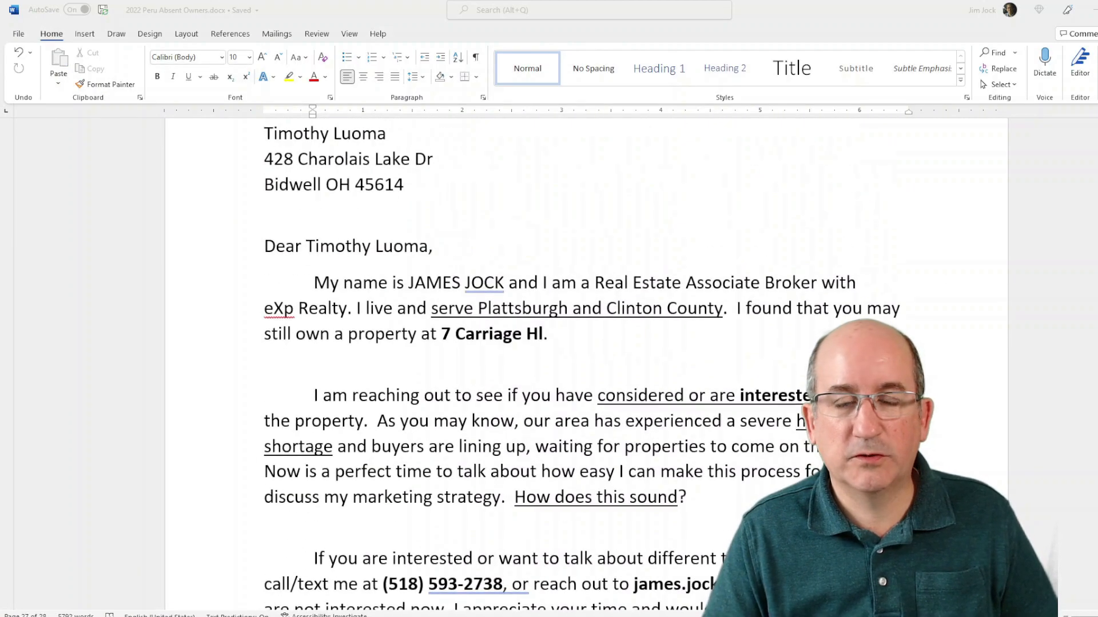
{"action": "scroll", "coordinate": [586, 364], "scroll_direction": "up", "scroll_amount": 5}
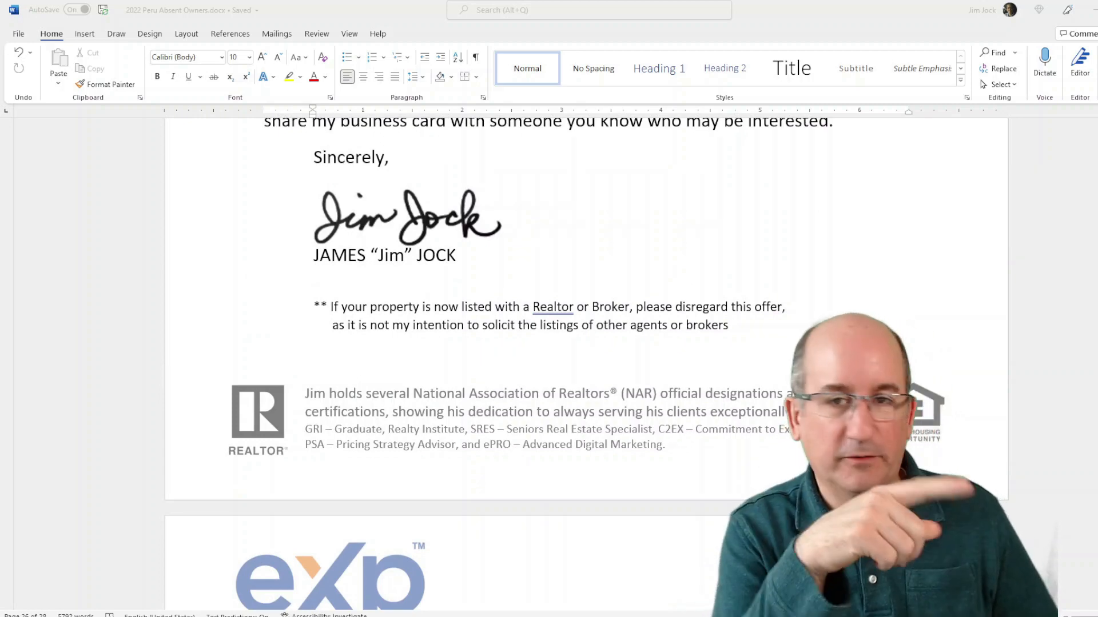
{"action": "scroll", "coordinate": [586, 364], "scroll_direction": "down", "scroll_amount": 2}
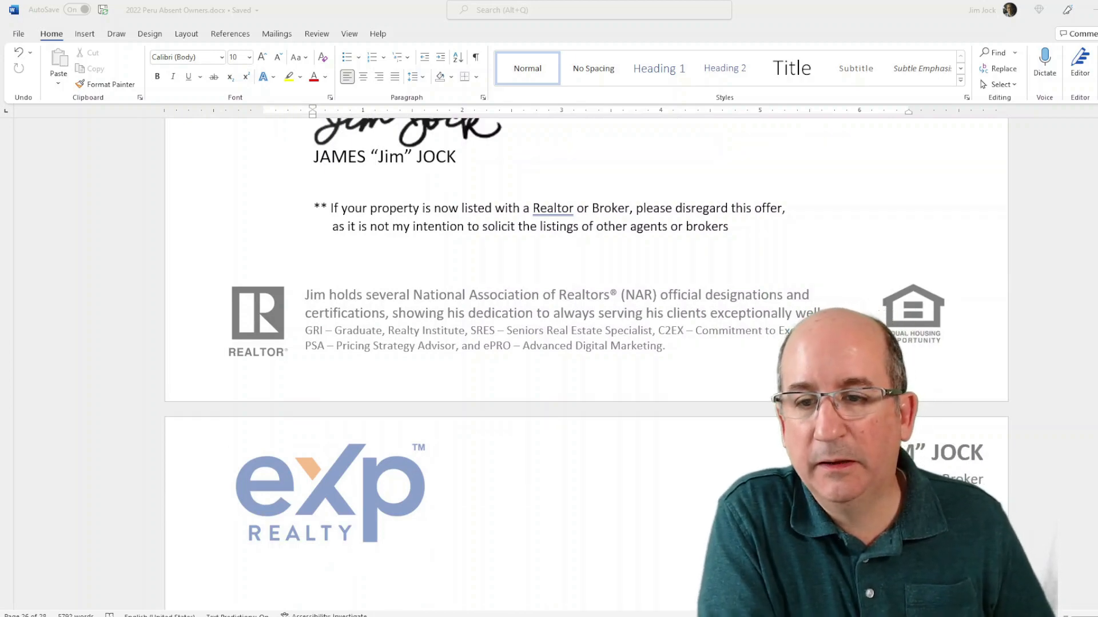
{"action": "scroll", "coordinate": [586, 363], "scroll_direction": "up", "scroll_amount": 6}
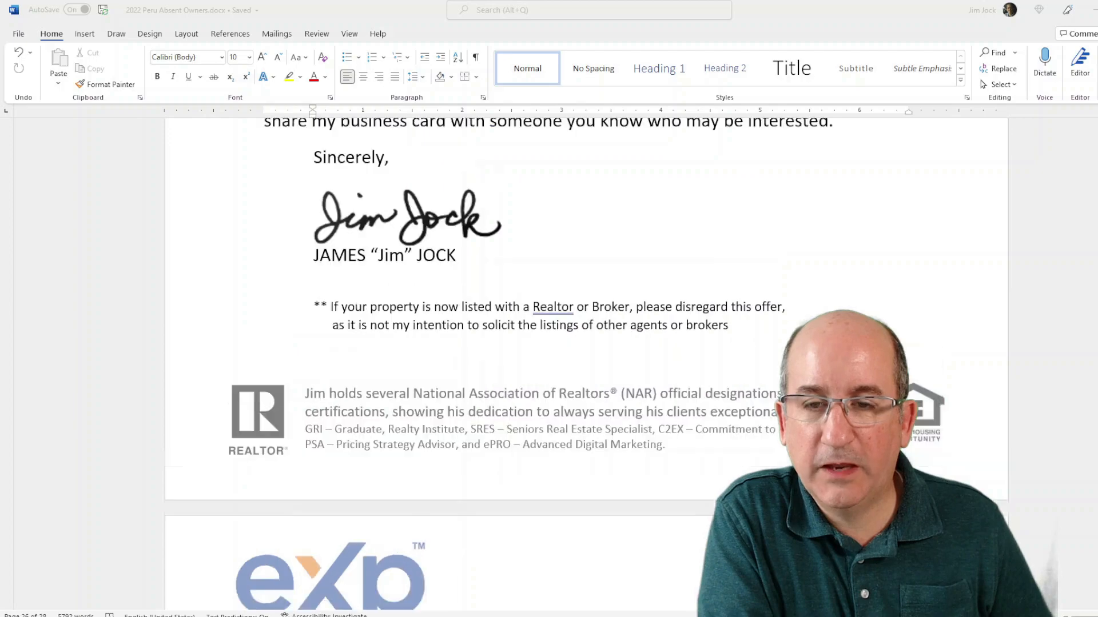
{"action": "scroll", "coordinate": [586, 363], "scroll_direction": "up", "scroll_amount": 6}
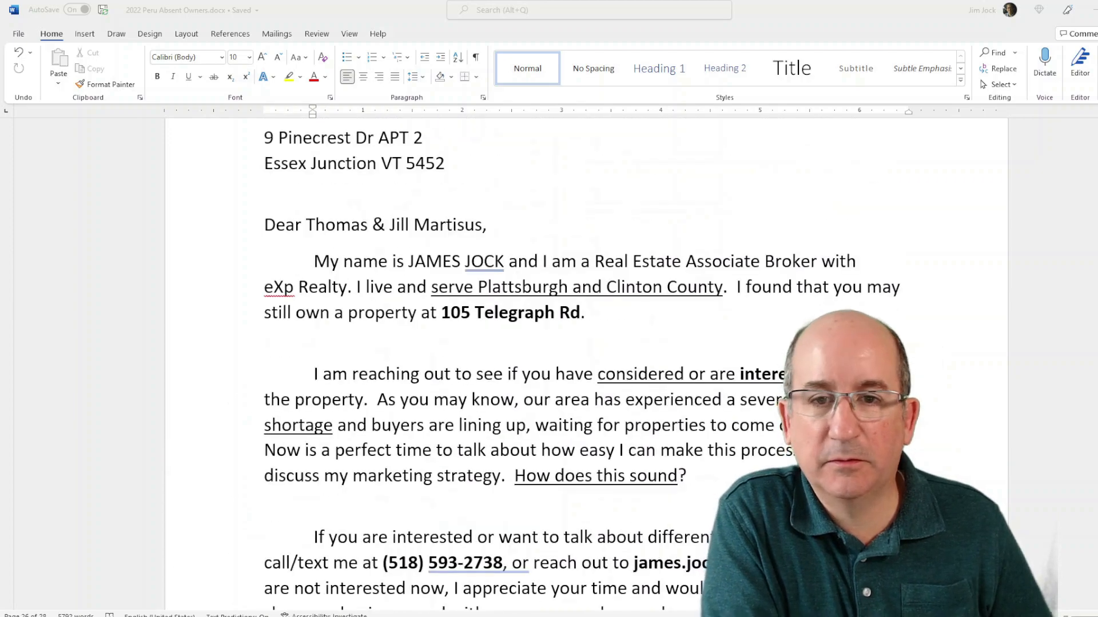
{"action": "scroll", "coordinate": [586, 364], "scroll_direction": "up", "scroll_amount": 6}
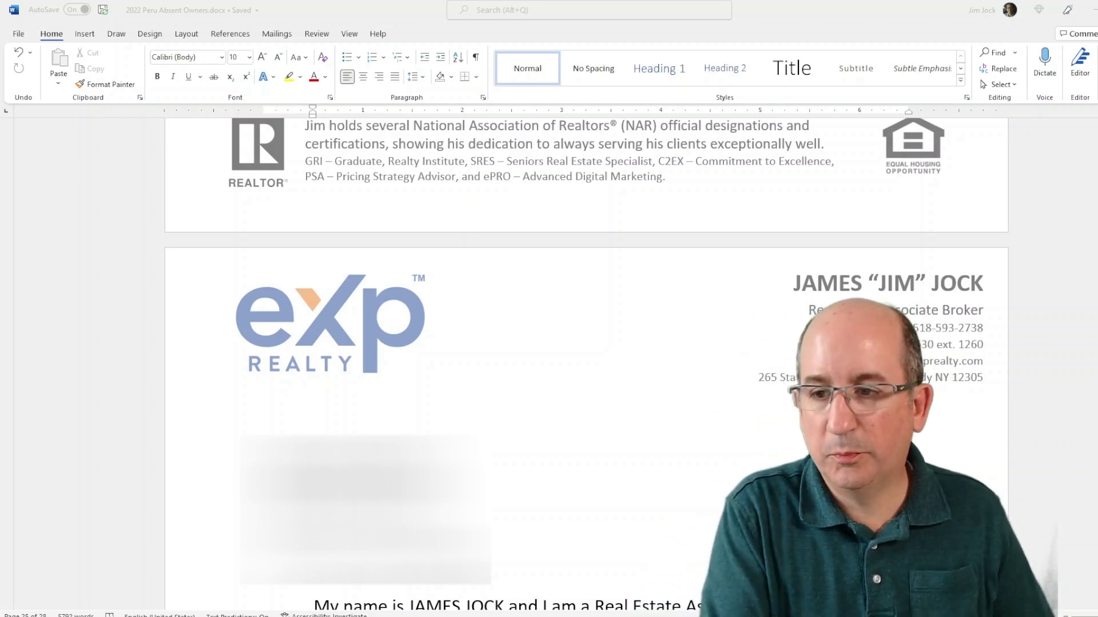
{"action": "scroll", "coordinate": [537, 355], "scroll_direction": "up", "scroll_amount": 15}
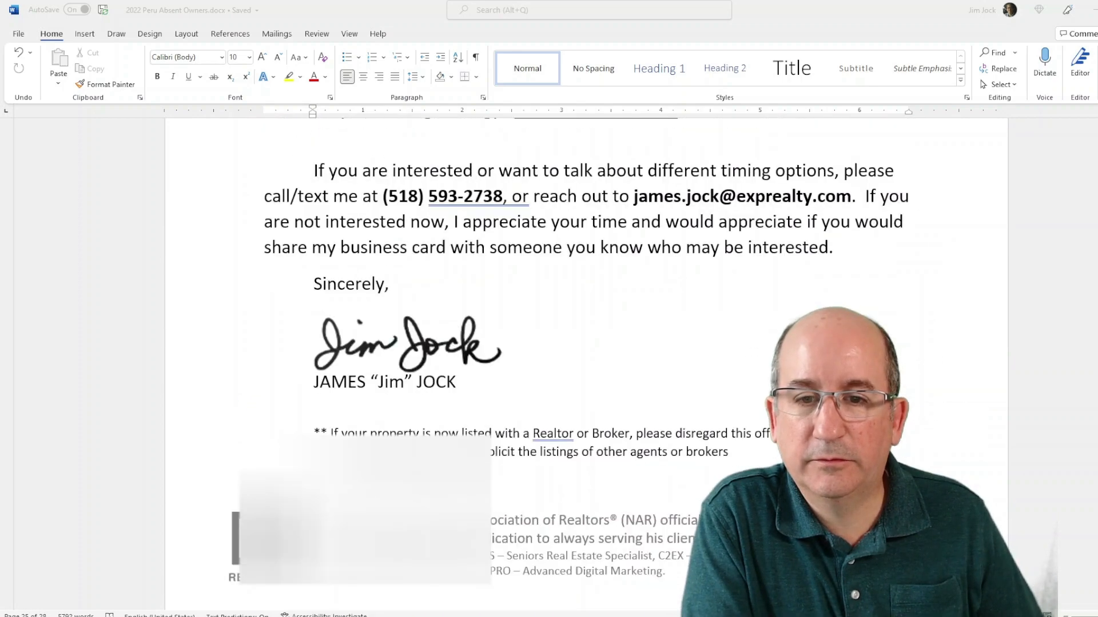
{"action": "scroll", "coordinate": [586, 365], "scroll_direction": "up", "scroll_amount": 1}
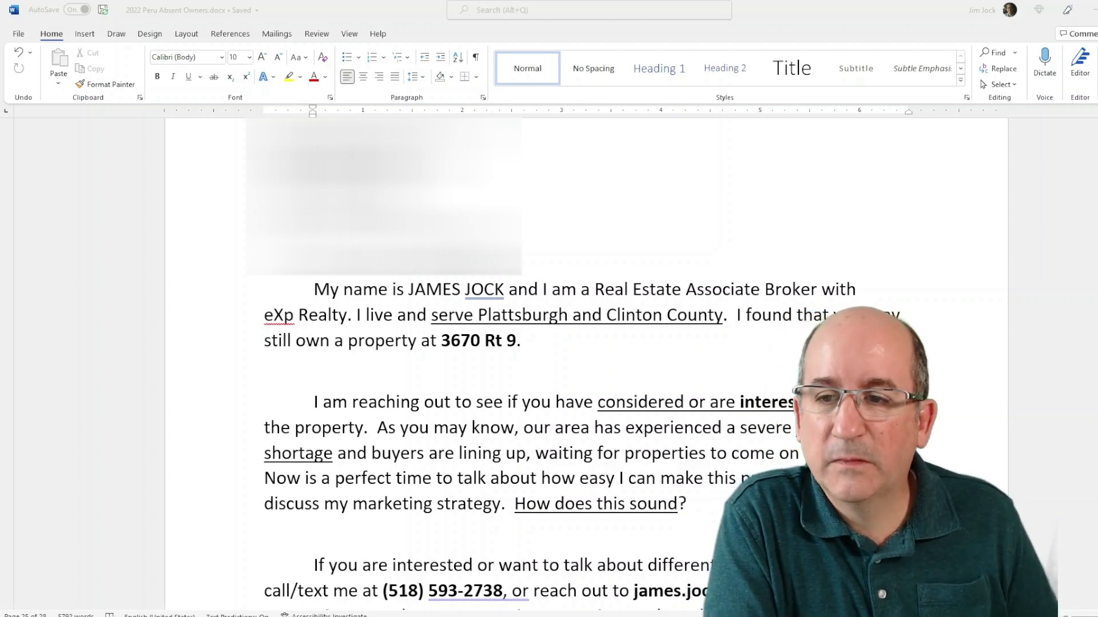
{"action": "scroll", "coordinate": [571, 366], "scroll_direction": "up", "scroll_amount": 3}
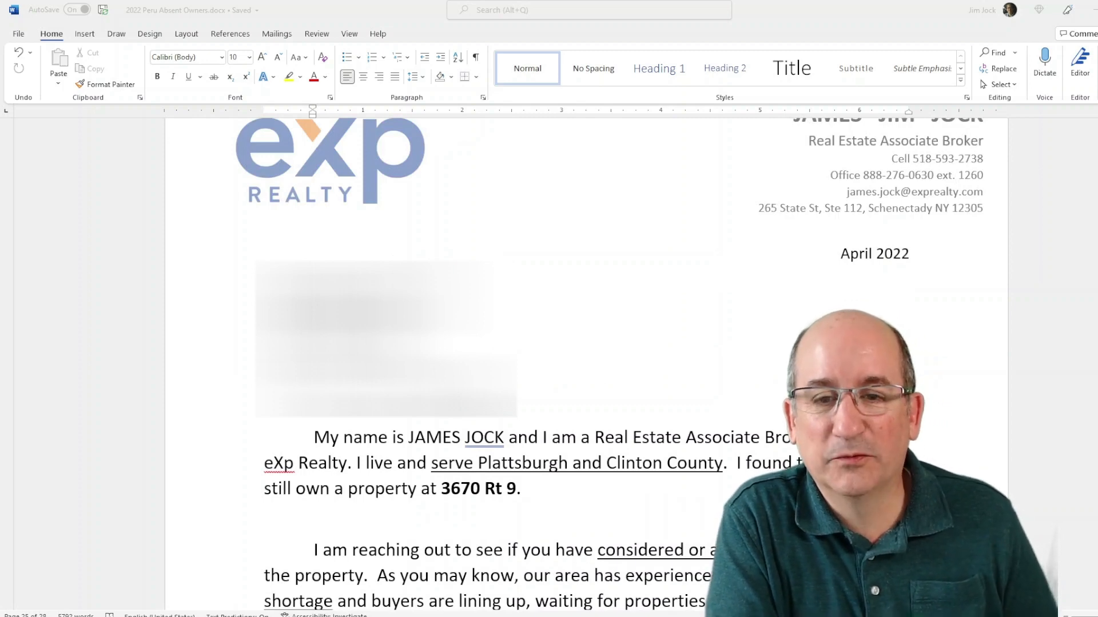
{"action": "scroll", "coordinate": [571, 366], "scroll_direction": "up", "scroll_amount": 5}
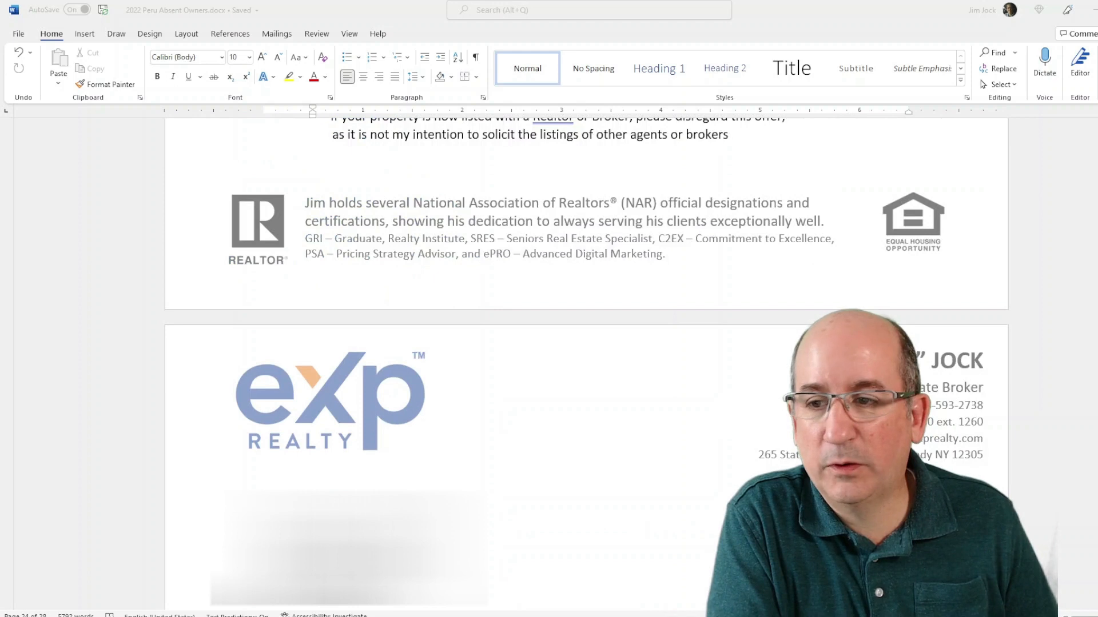